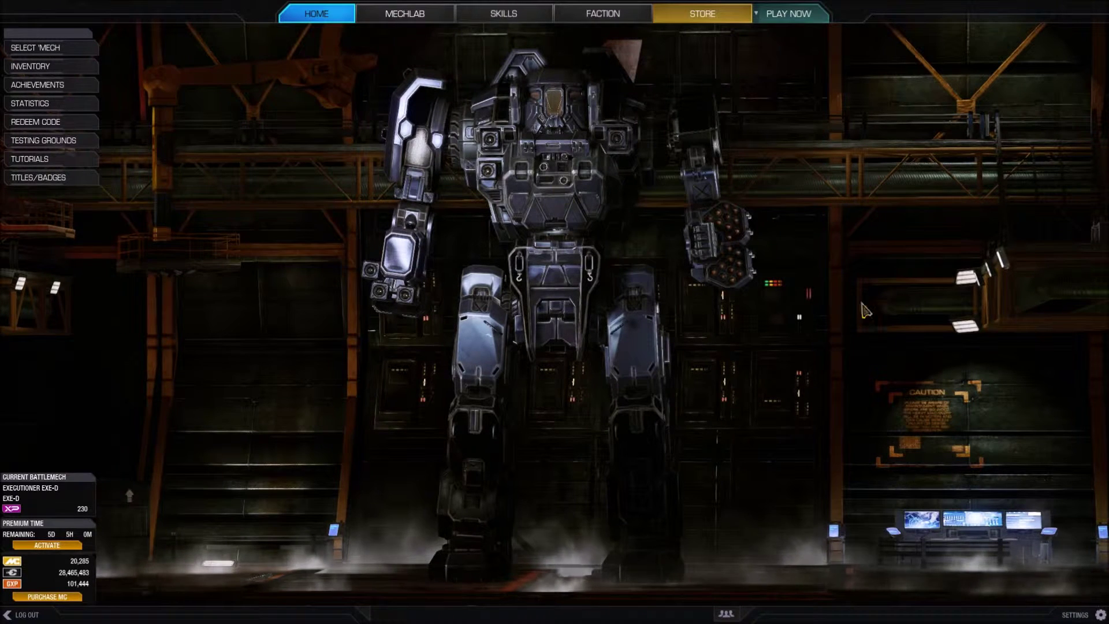
- Open the Keyboard settings page to review command bindings like Throttle Up on W
left_click(1065, 618)
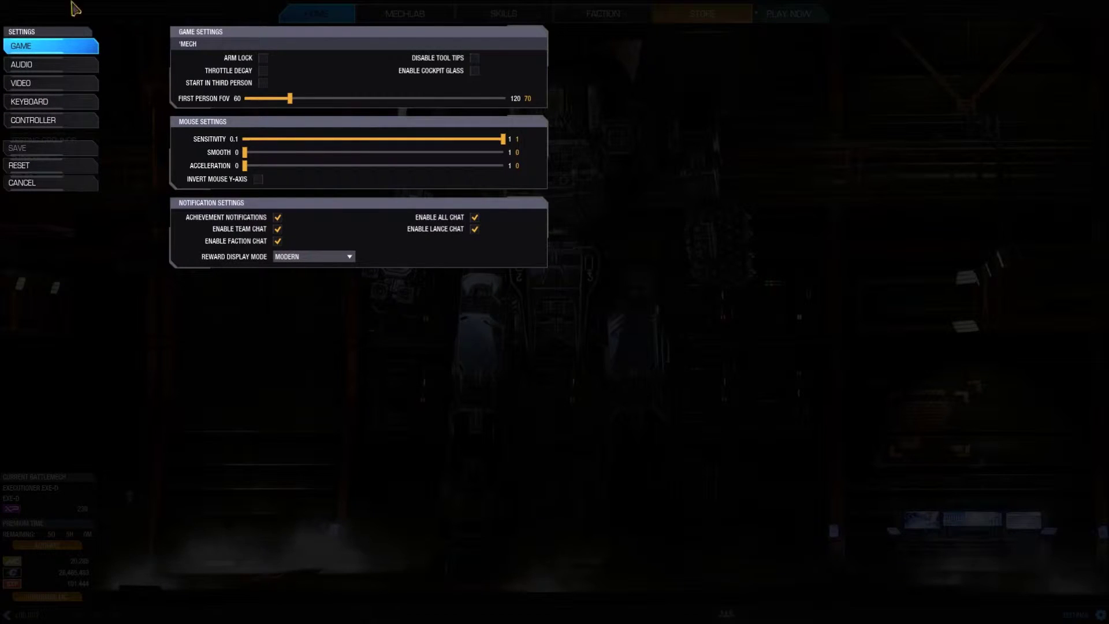
left_click(46, 104)
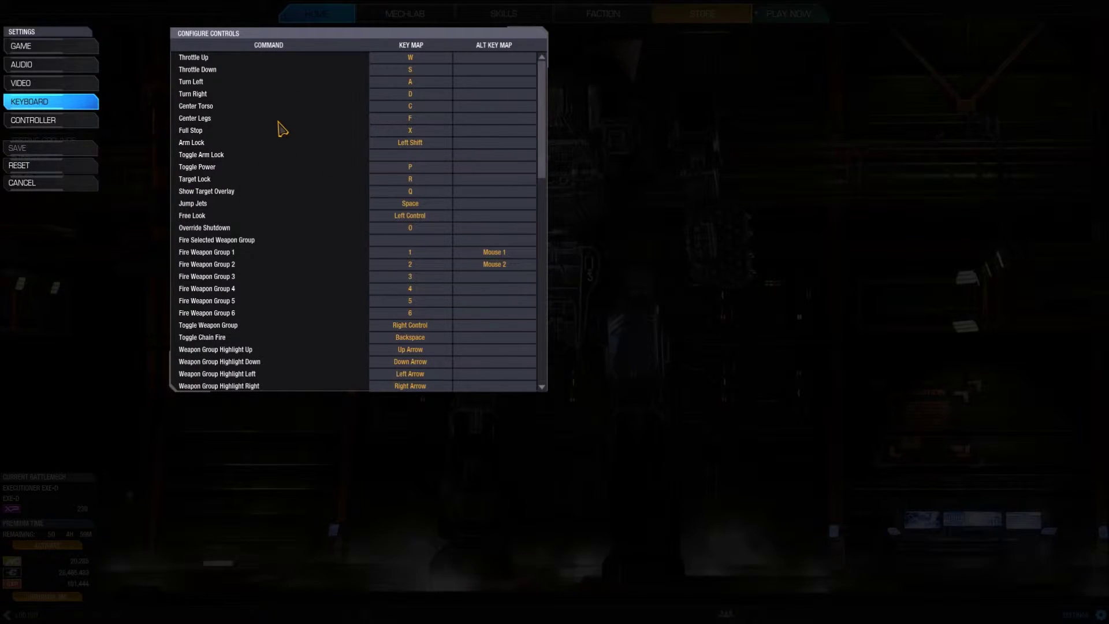
scroll(282, 128, "down", 8)
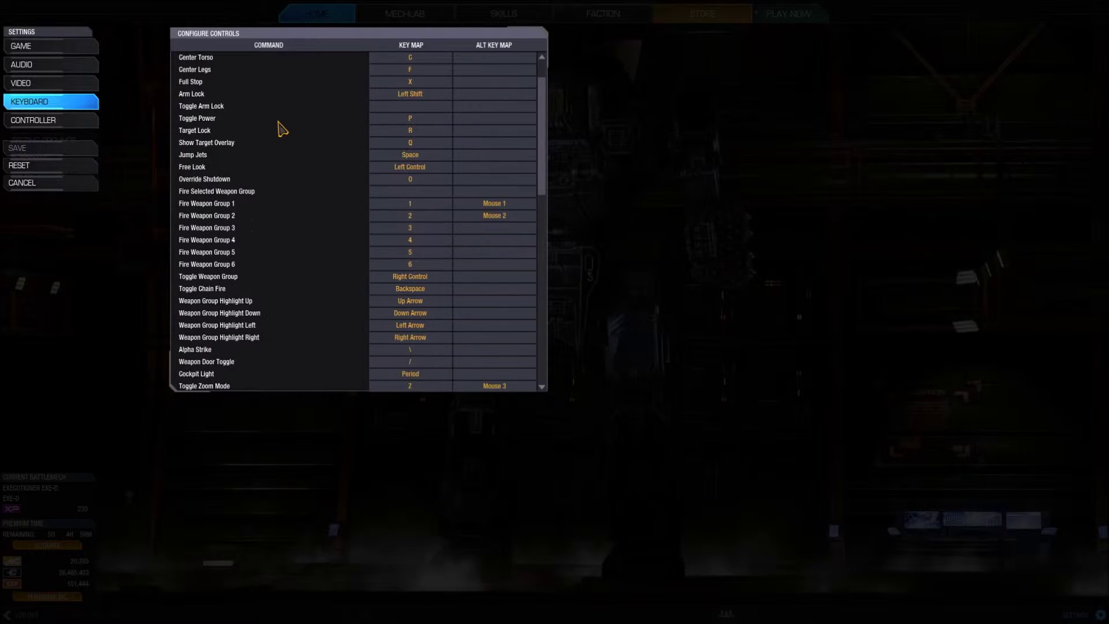
scroll(282, 128, "down", 2)
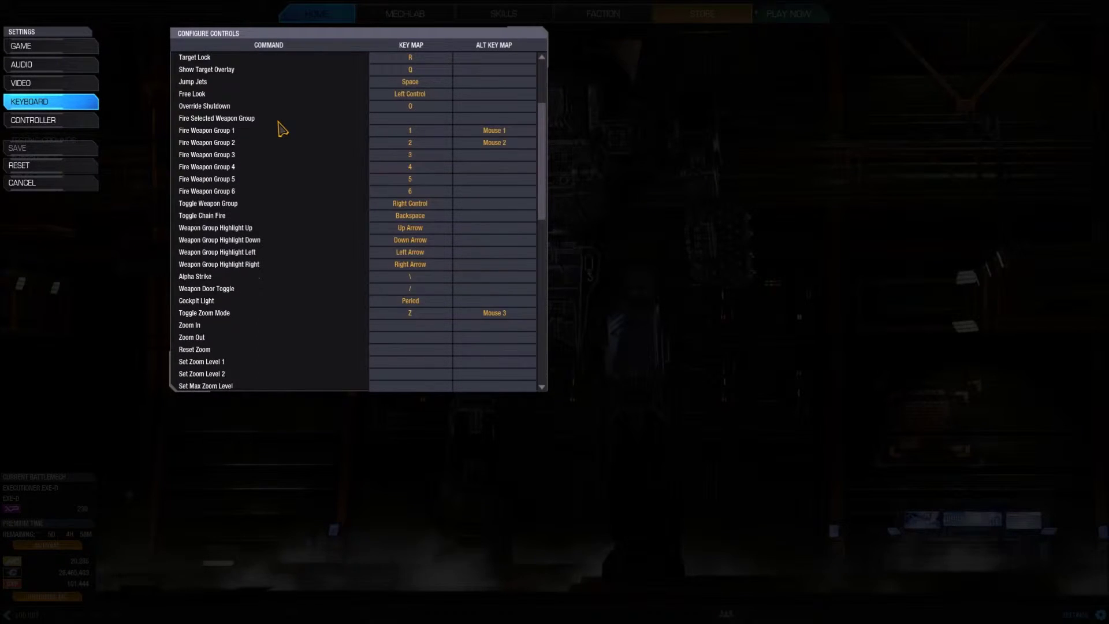
scroll(282, 129, "down", 2)
scroll(282, 128, "down", 2)
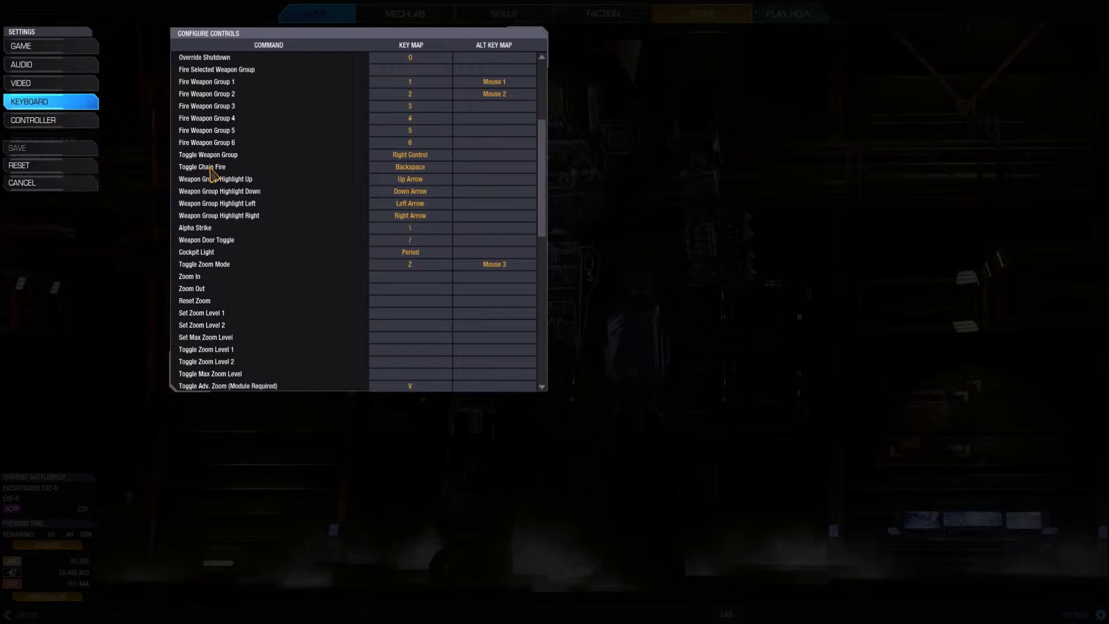
scroll(212, 172, "down", 1)
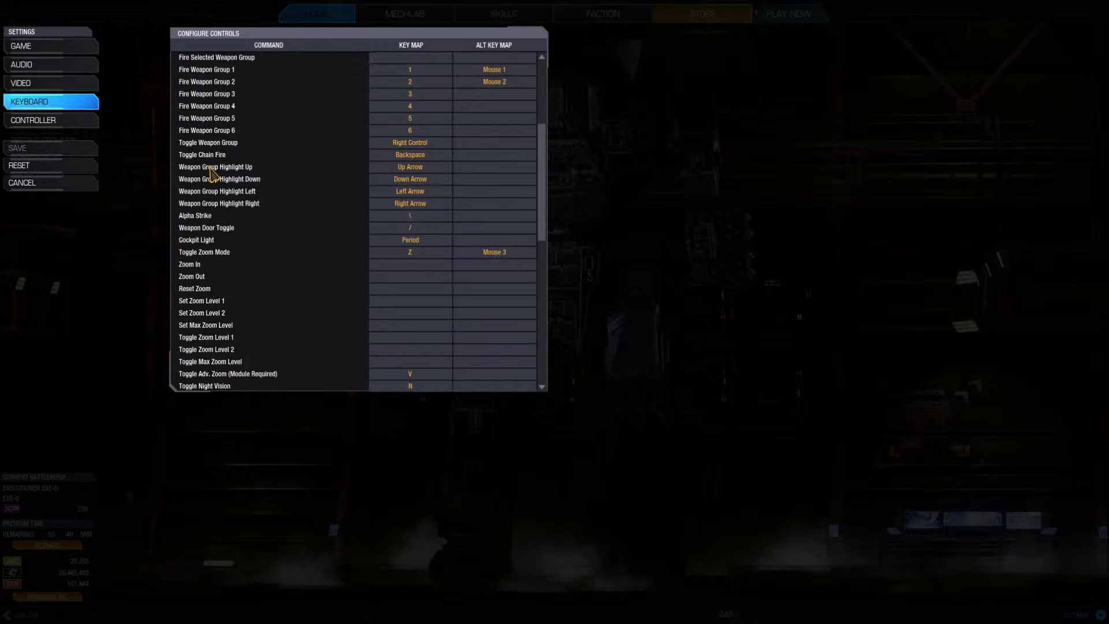
scroll(251, 133, "down", 3)
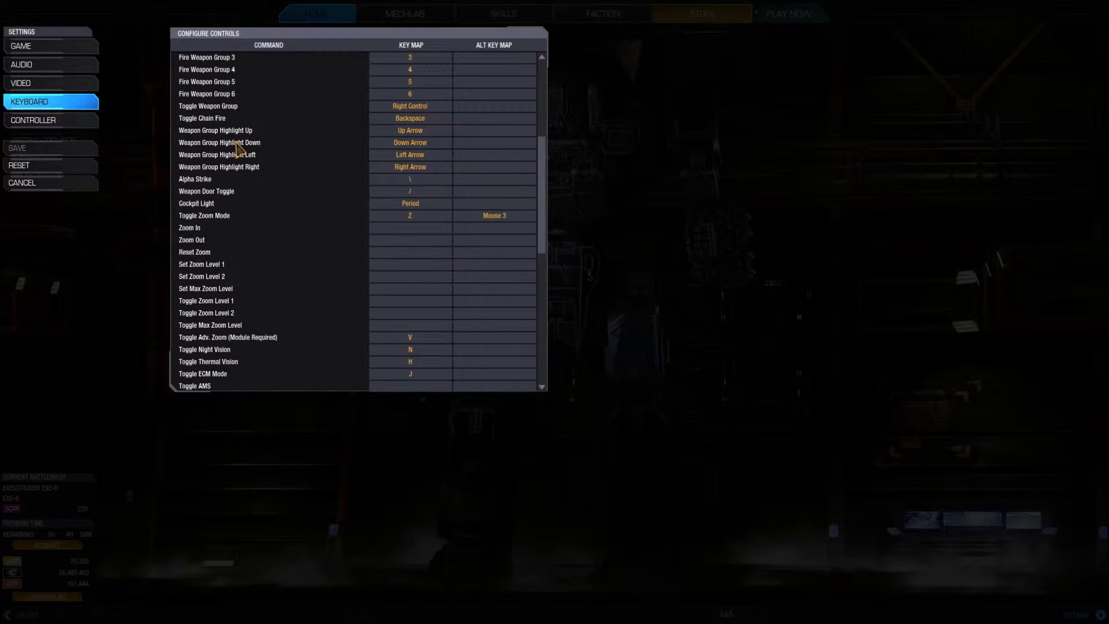
scroll(237, 143, "down", 6)
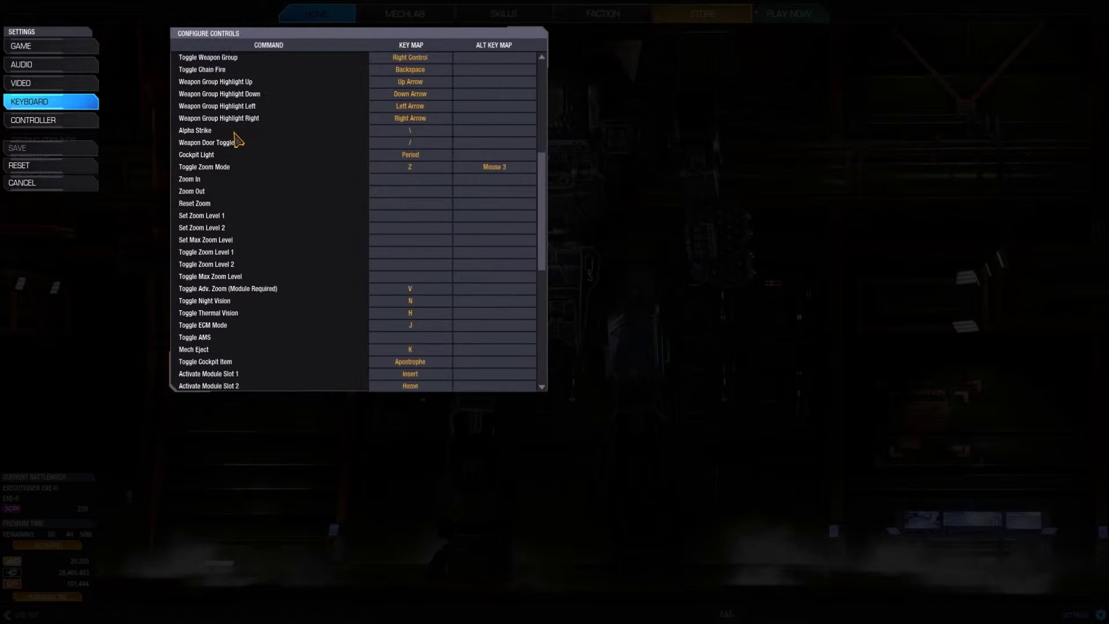
scroll(235, 134, "down", 1)
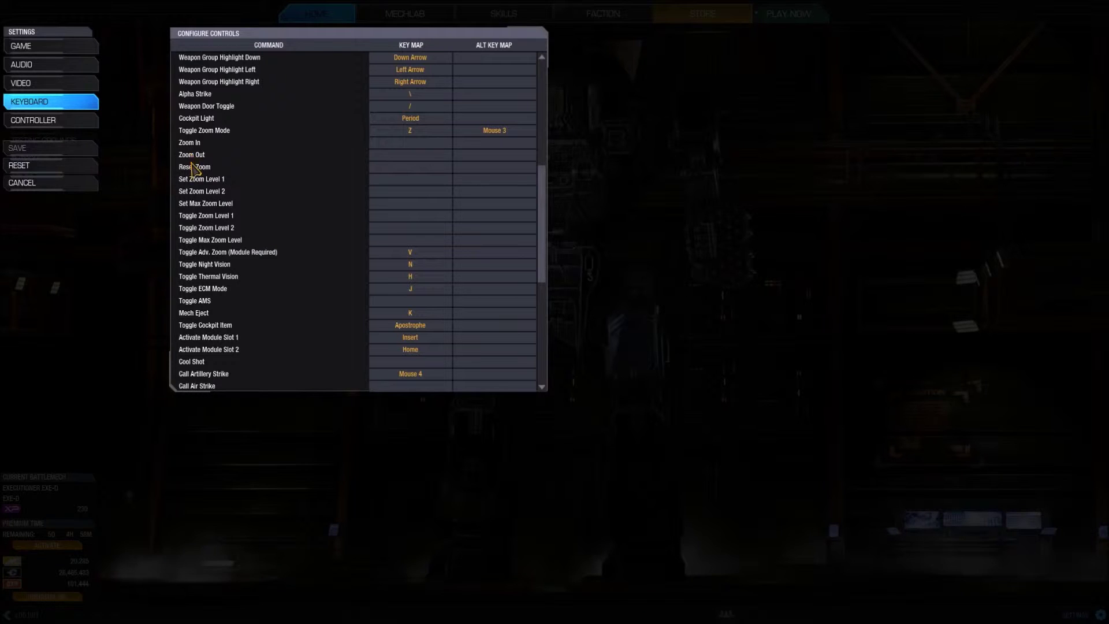
left_click(407, 146)
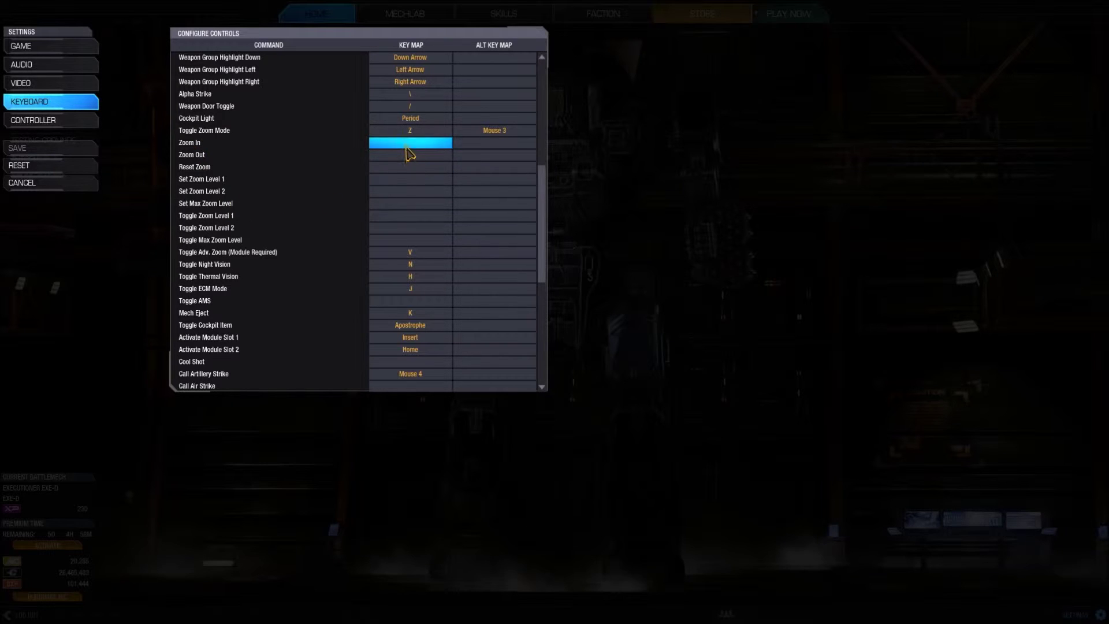
key("Escape")
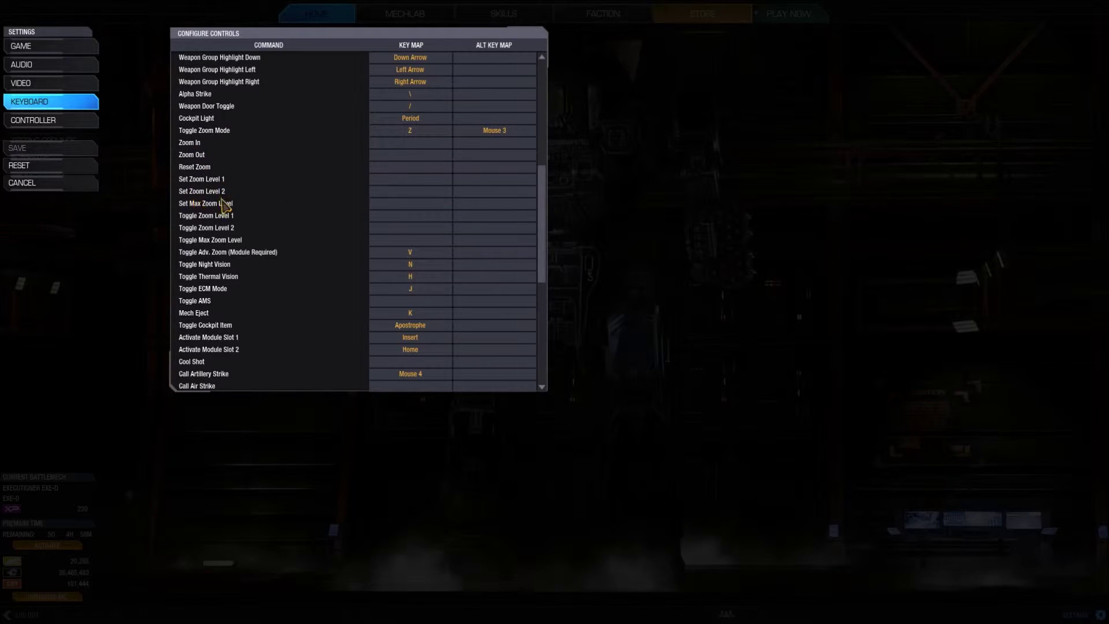
left_click(385, 197)
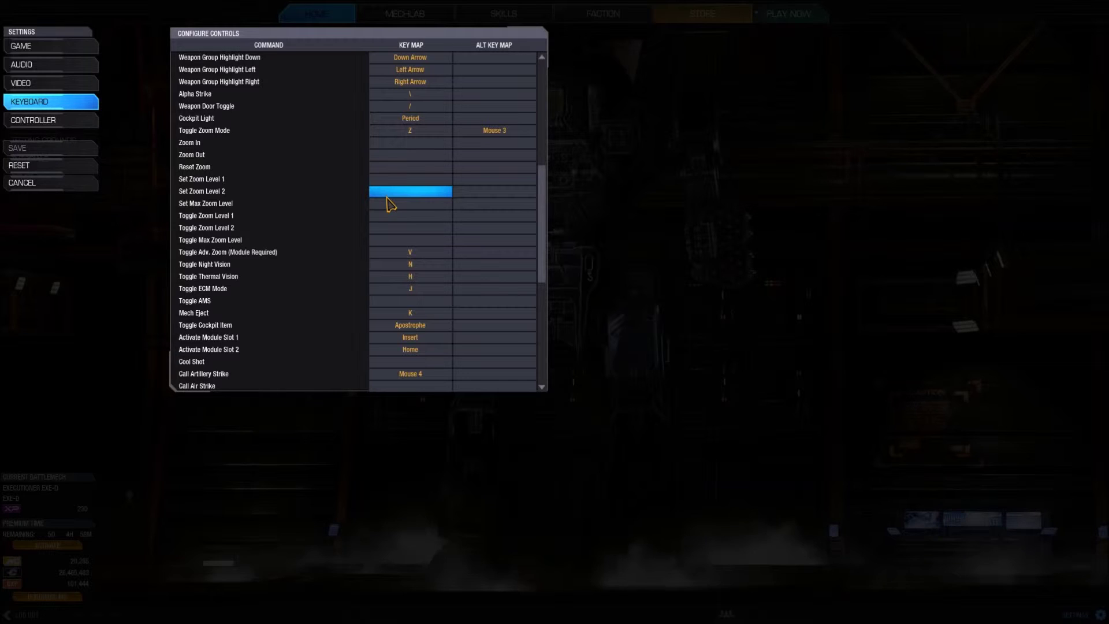
left_click(461, 190)
key("Escape")
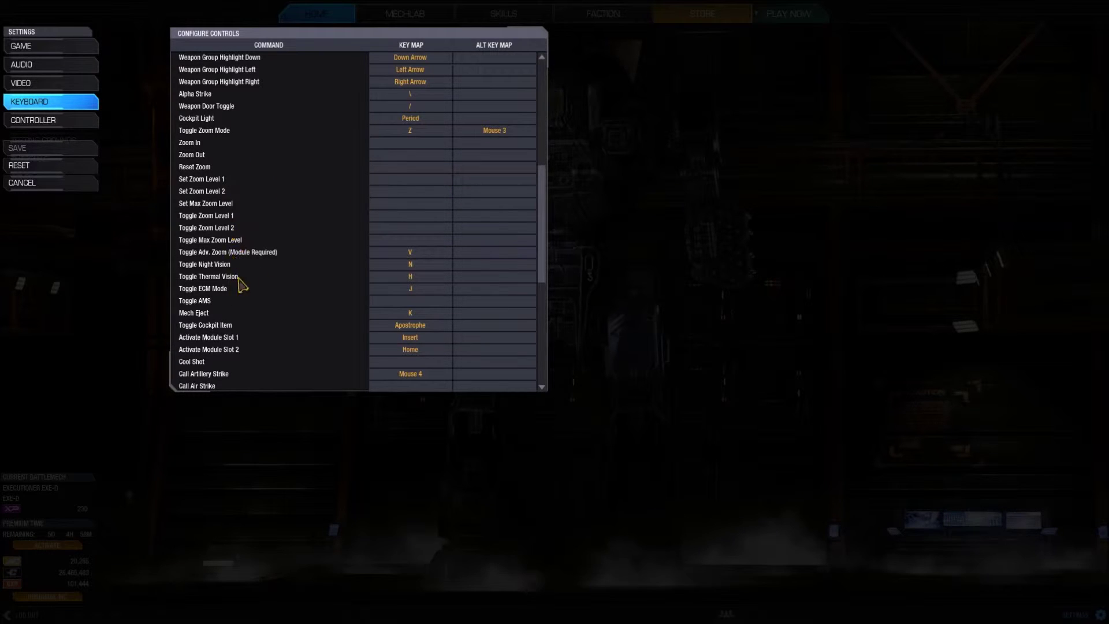
scroll(266, 197, "down", 7)
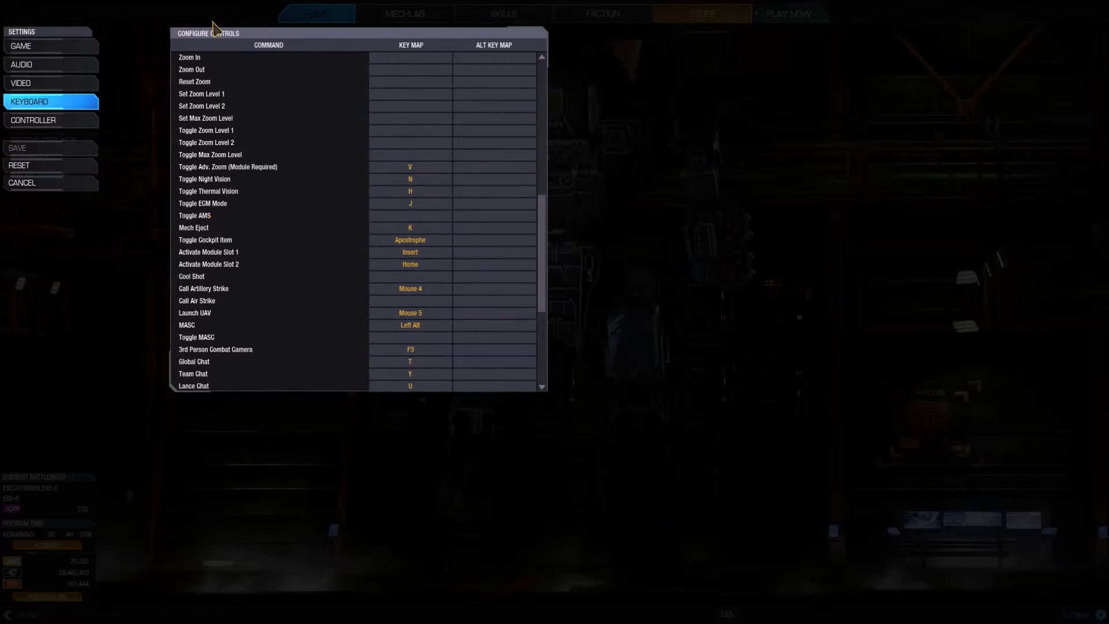
scroll(241, 215, "down", 3)
scroll(242, 214, "down", 8)
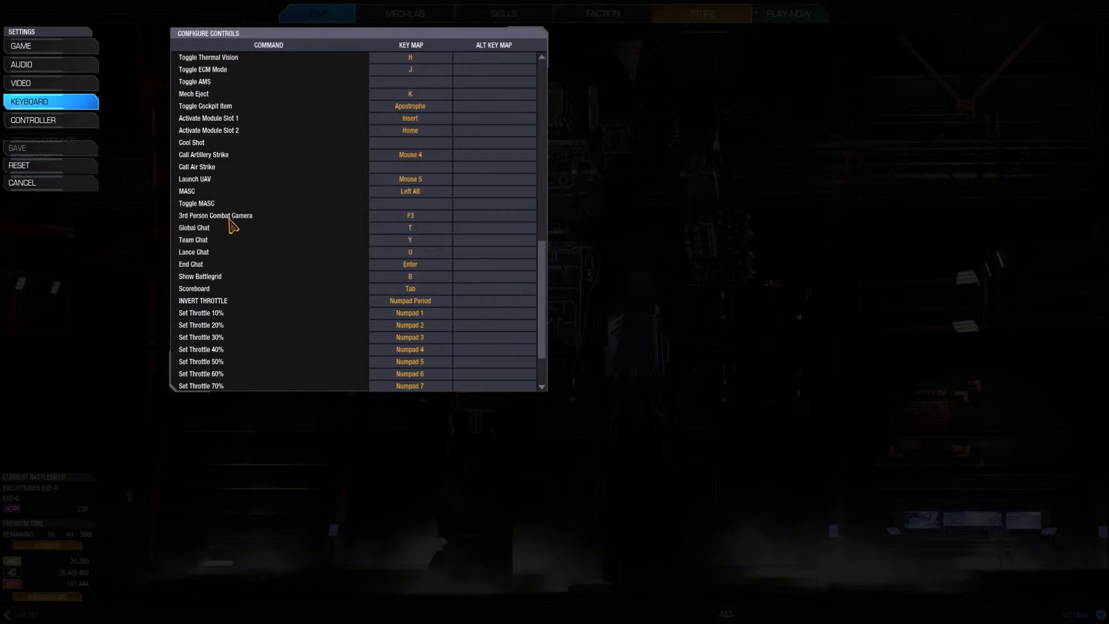
scroll(251, 223, "down", 6)
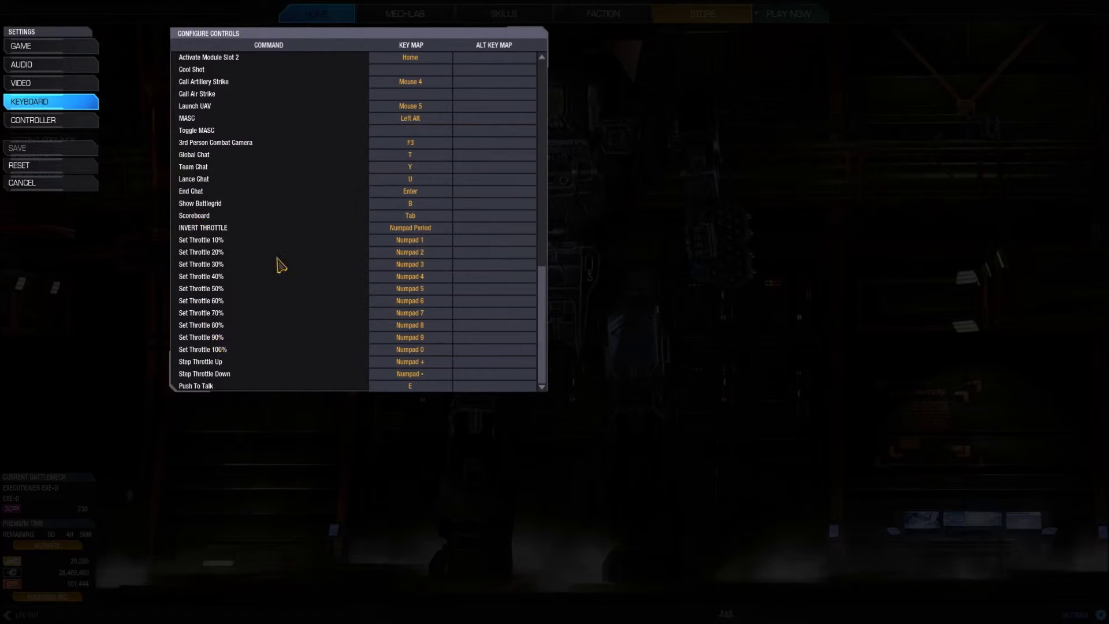
scroll(259, 254, "up", 17)
scroll(258, 256, "up", 20)
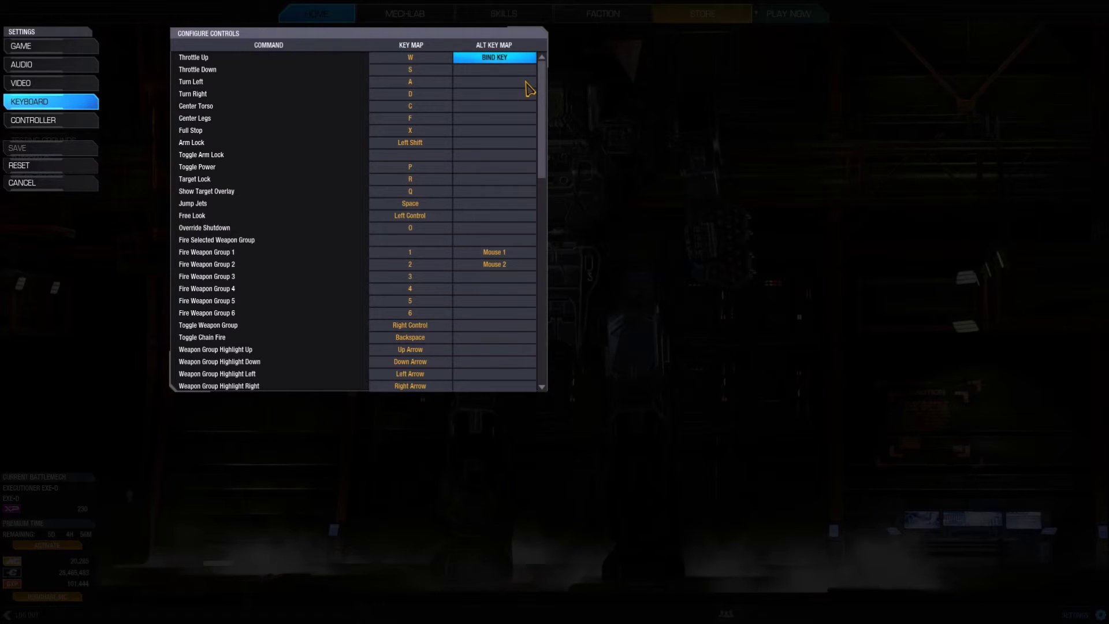
- Bind L as Throttle Up's alternate key
key("l")
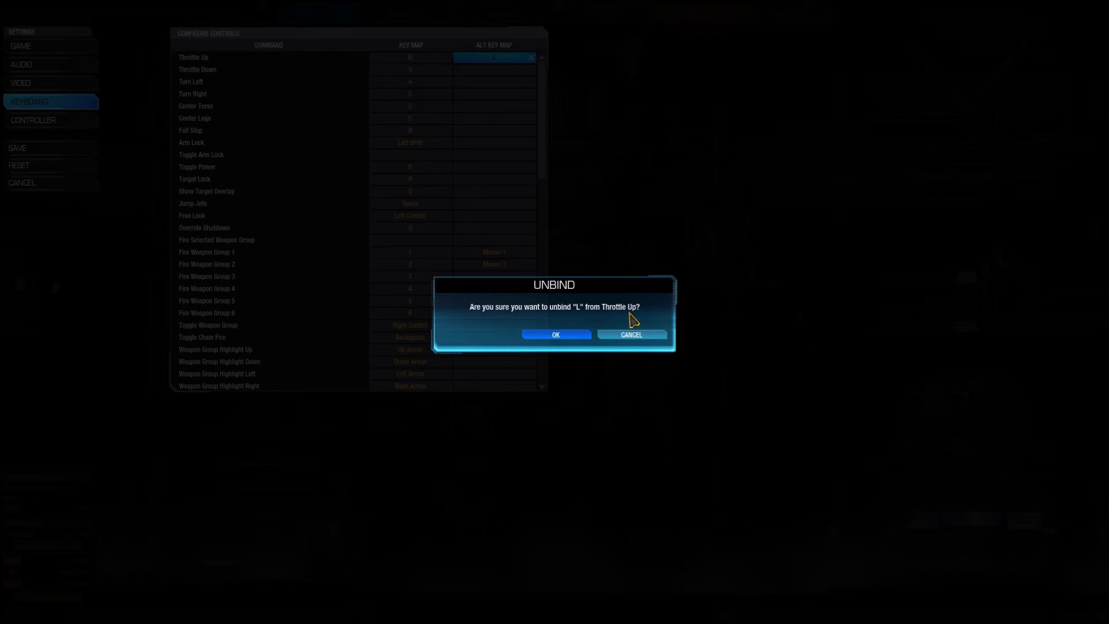
- Confirm unbinding L from Throttle Up, leaving W as its only key
left_click(565, 344)
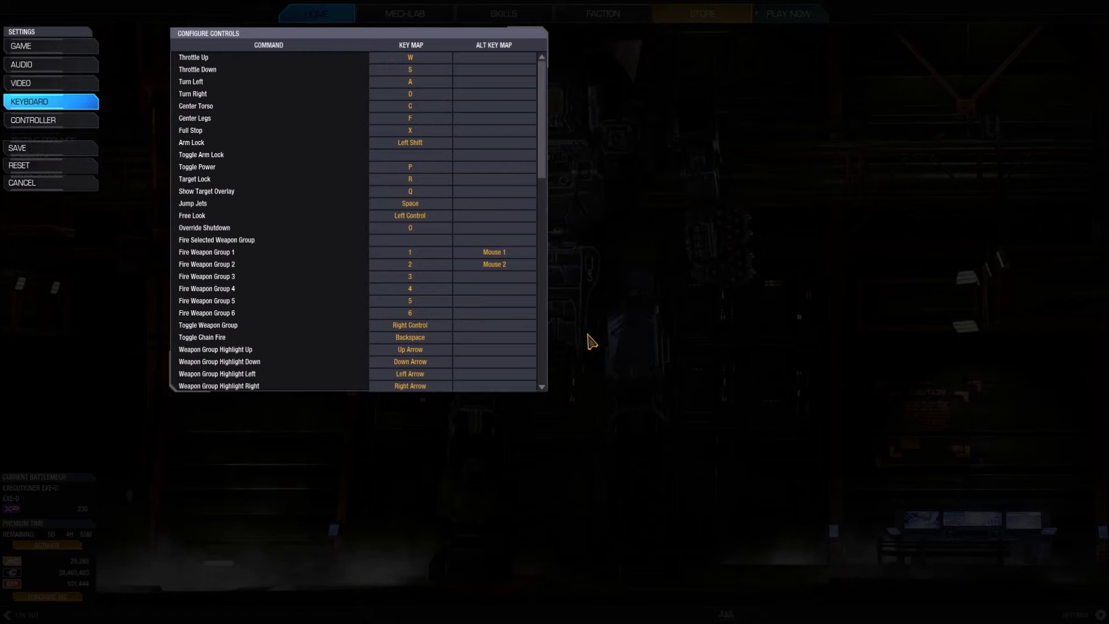
- Make Mouse 1 Throttle Up's alternate key, taking it from Fire Weapon Group 1
left_click(501, 59)
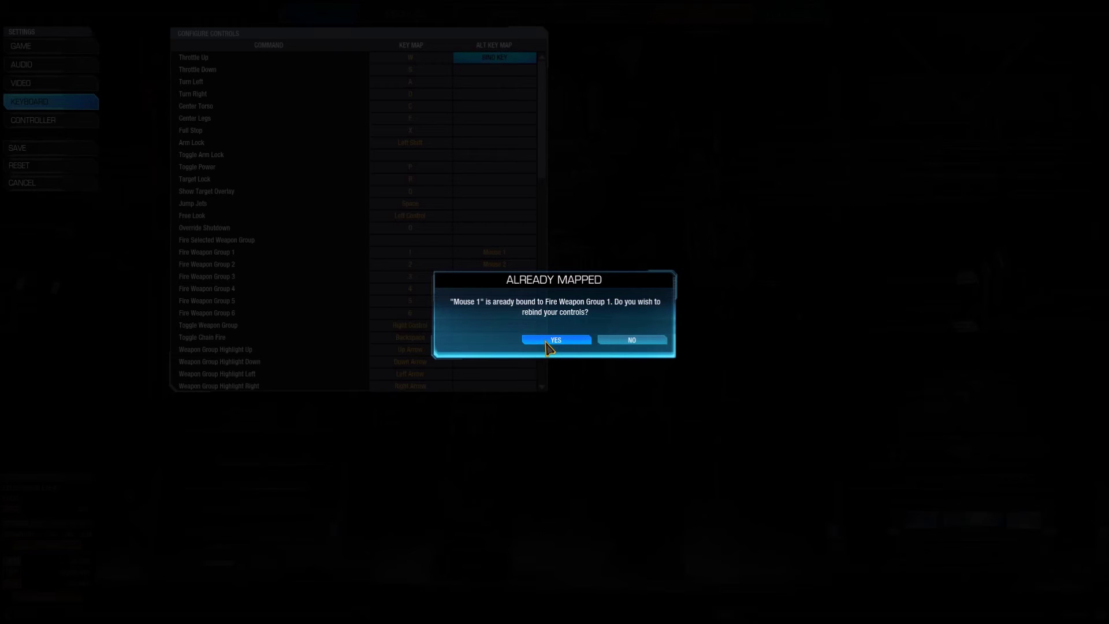
left_click(548, 342)
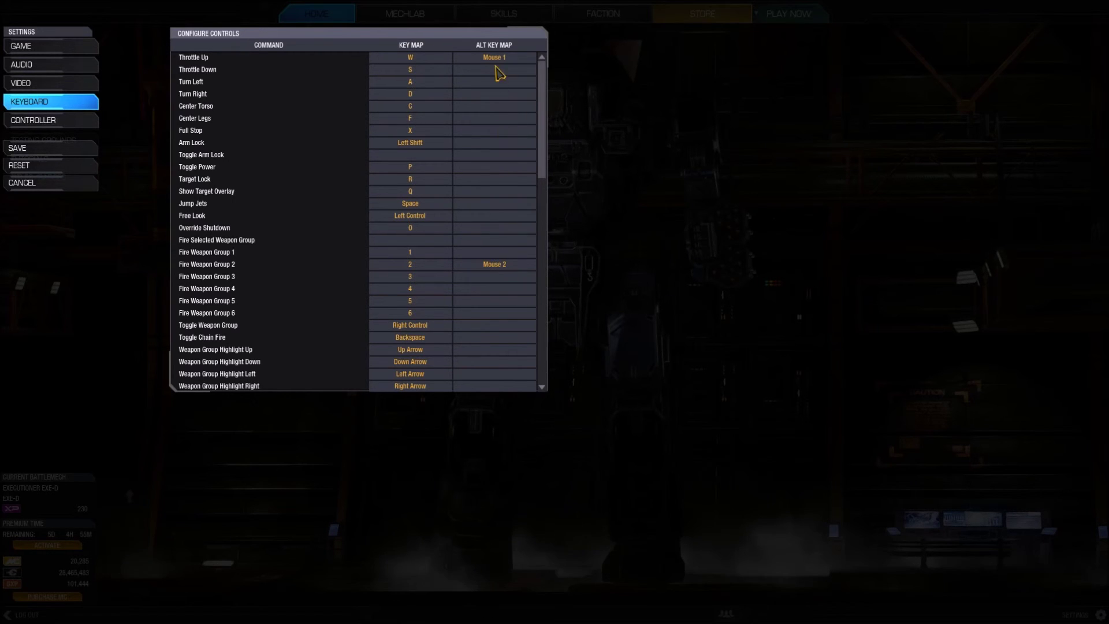
- Rebind Mouse 1 as Fire Weapon Group 1's alternate key
left_click(498, 256)
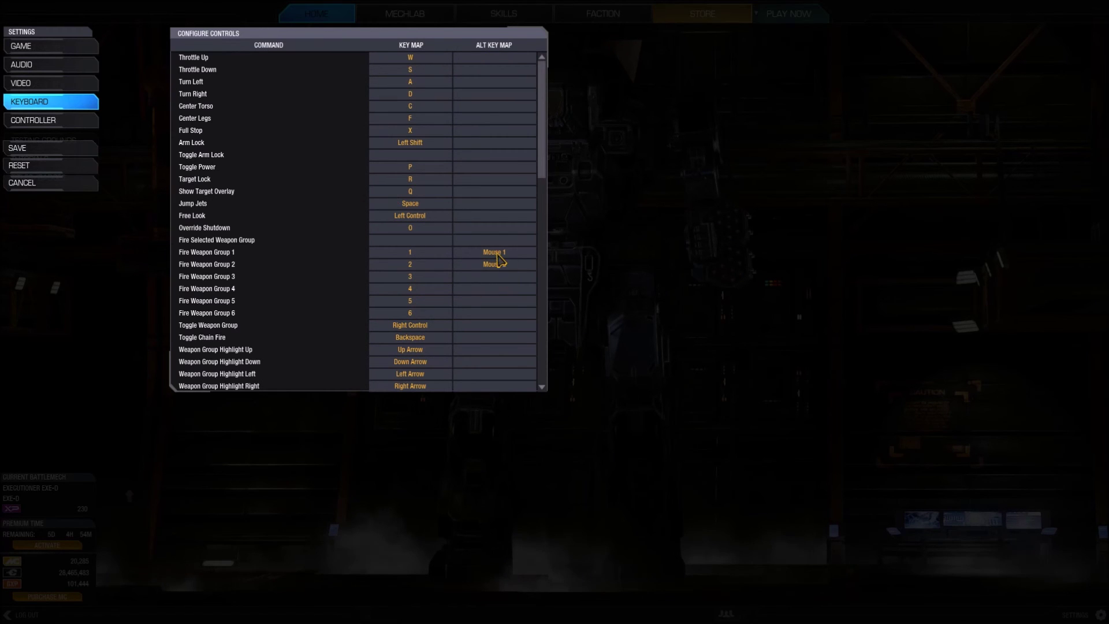
scroll(511, 218, "down", 3)
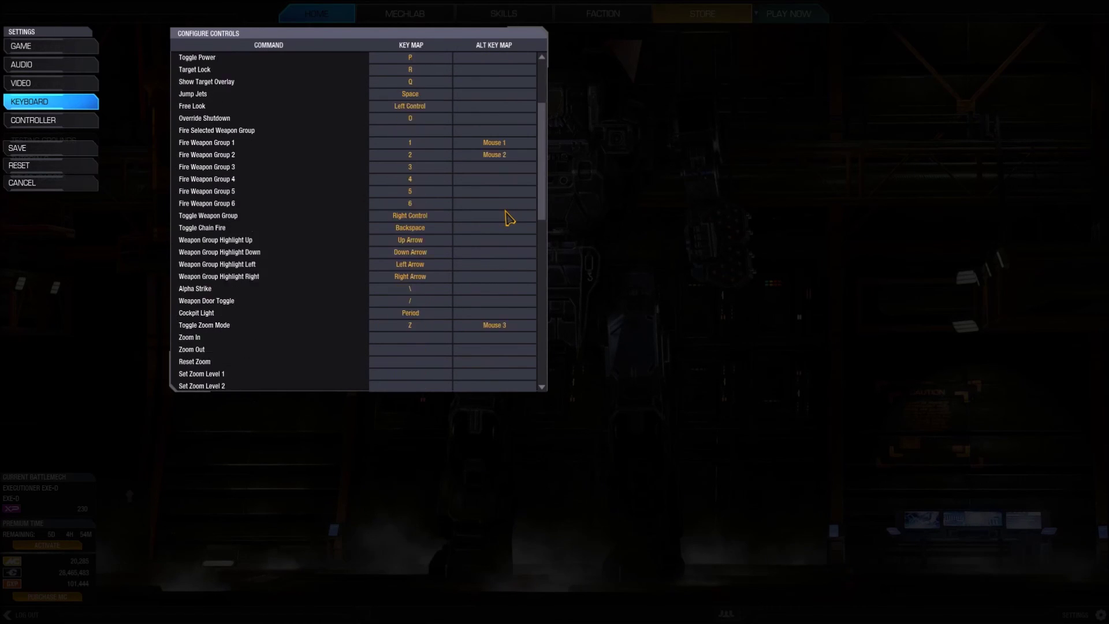
scroll(509, 217, "down", 12)
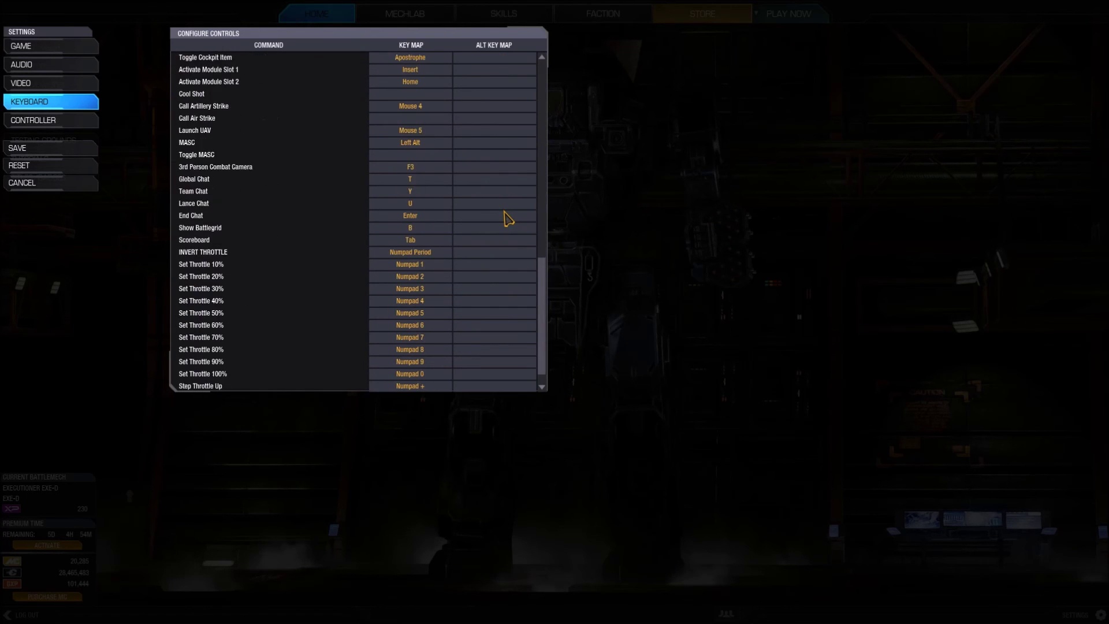
scroll(506, 218, "down", 1)
scroll(317, 106, "up", 5)
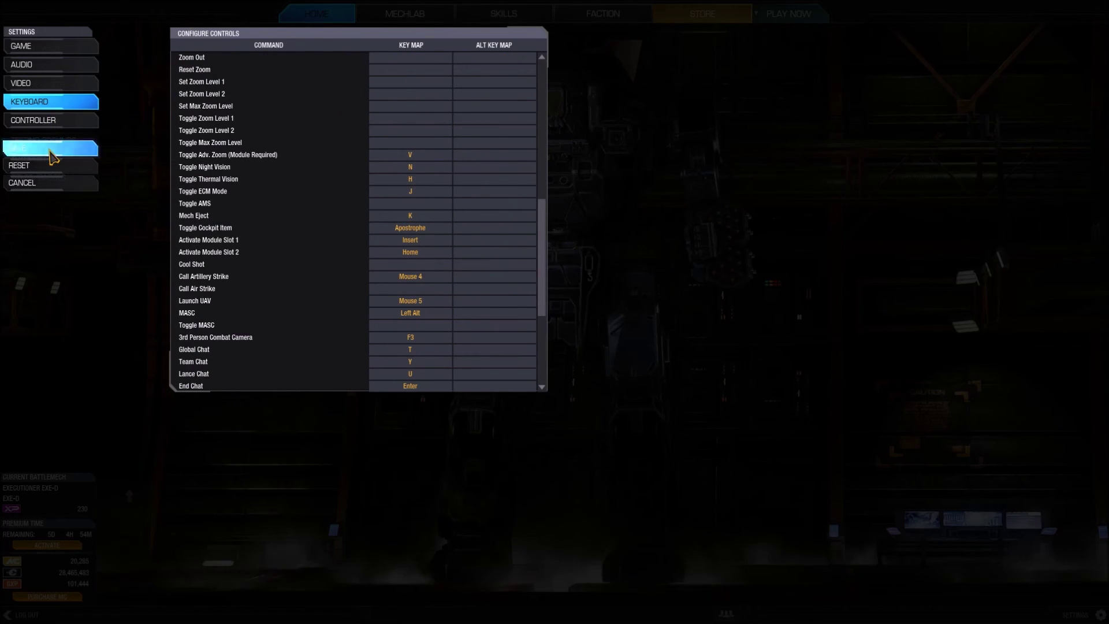
- Save the changed control settings and confirm
left_click(85, 149)
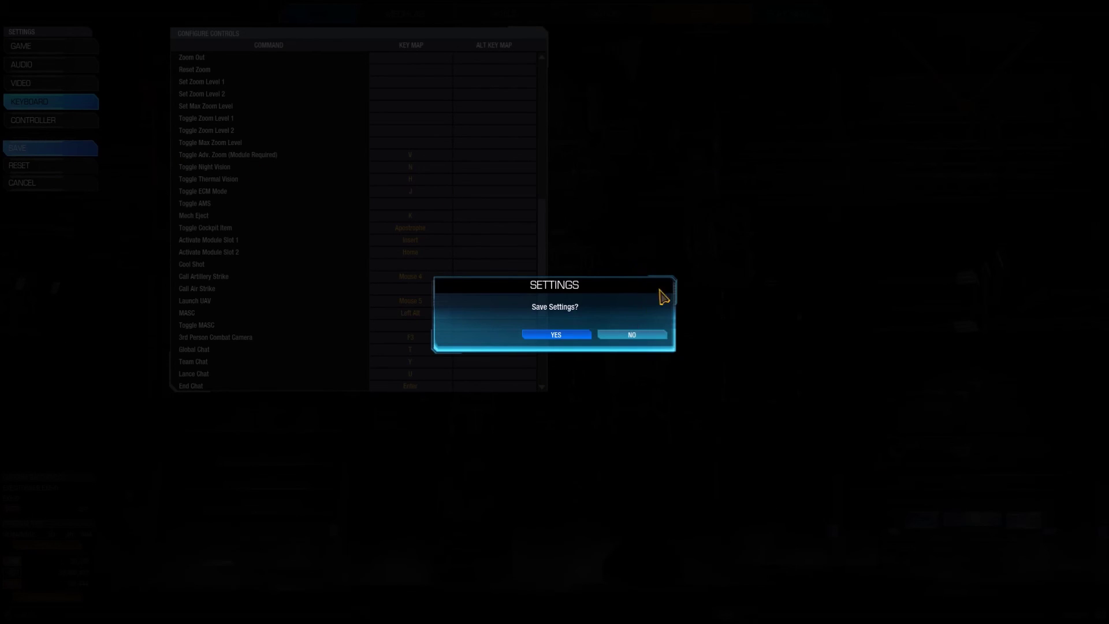
left_click(556, 335)
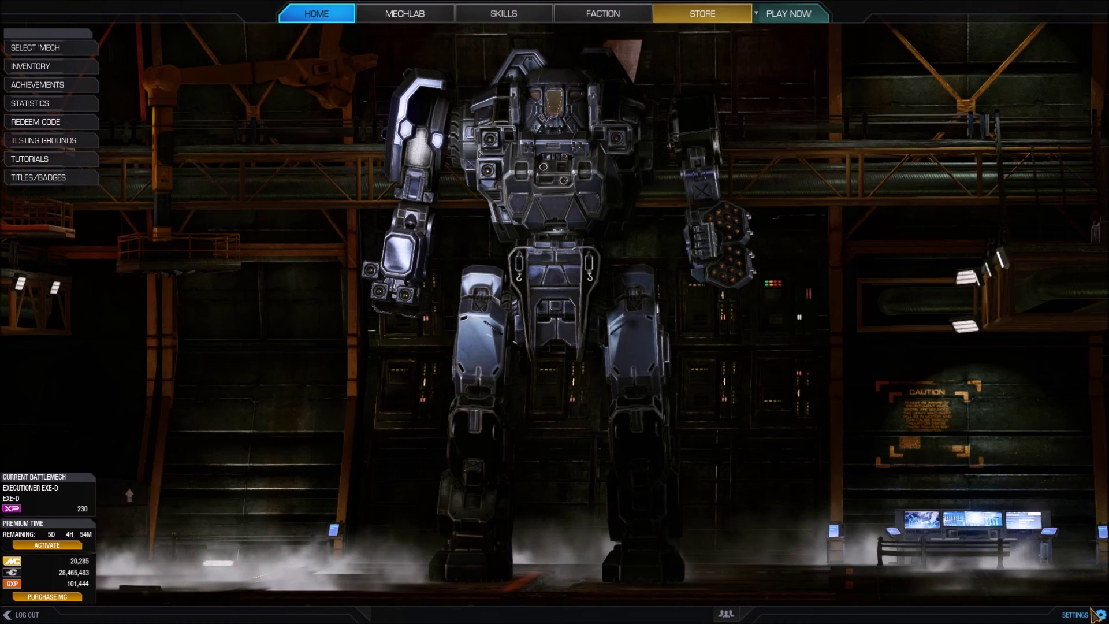
key("Escape")
- Show the Keyboard controls list scrolled to the Set Throttle 10%–100% Numpad bindings
left_click(40, 102)
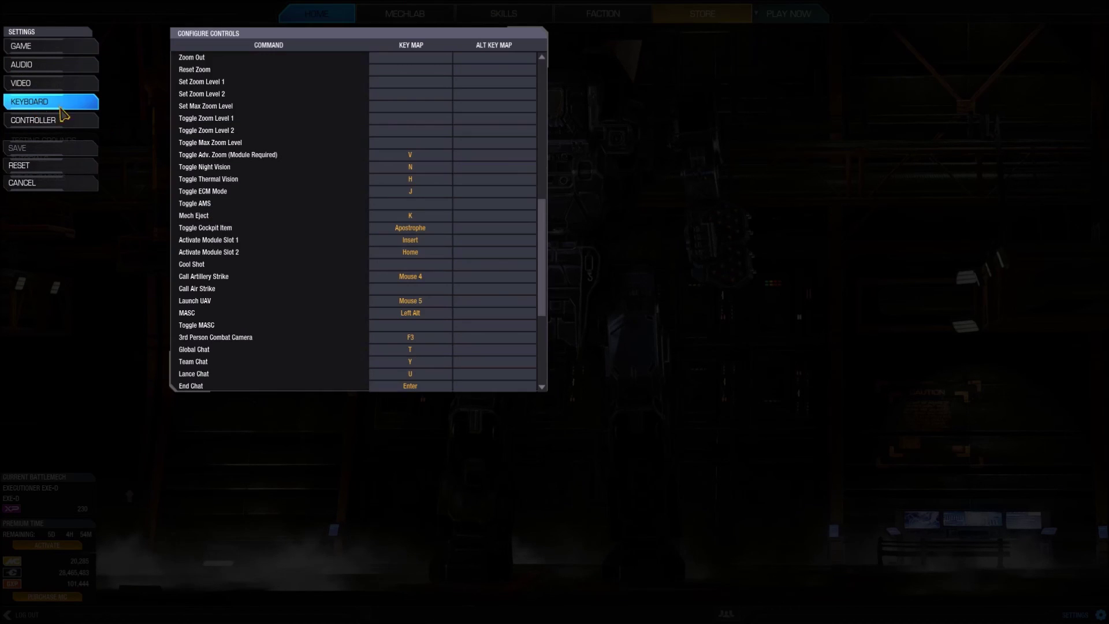
scroll(345, 152, "down", 3)
scroll(346, 152, "down", 3)
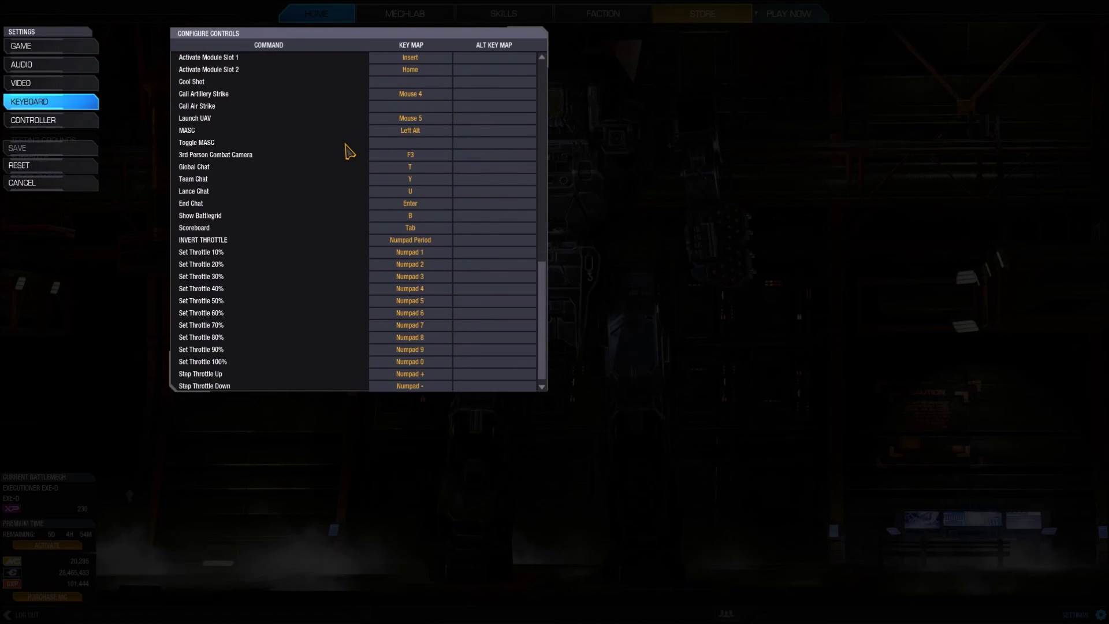